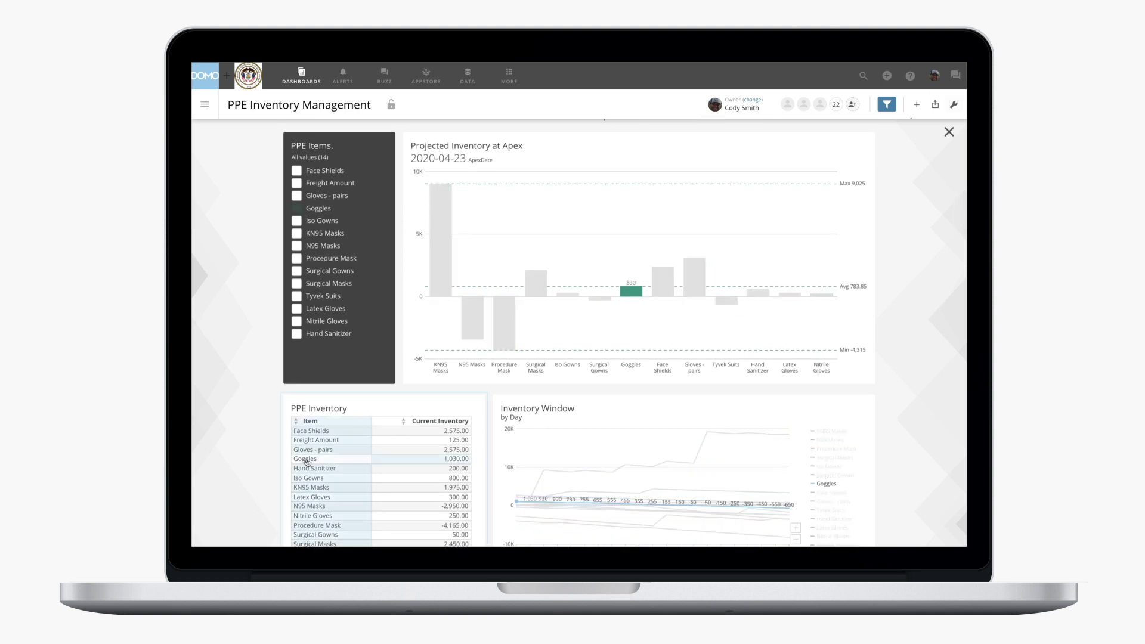
{"action": "scroll", "coordinate": [307, 462], "scroll_direction": "down", "scroll_amount": 10}
{"action": "scroll", "coordinate": [262, 433], "scroll_direction": "up", "scroll_amount": 4}
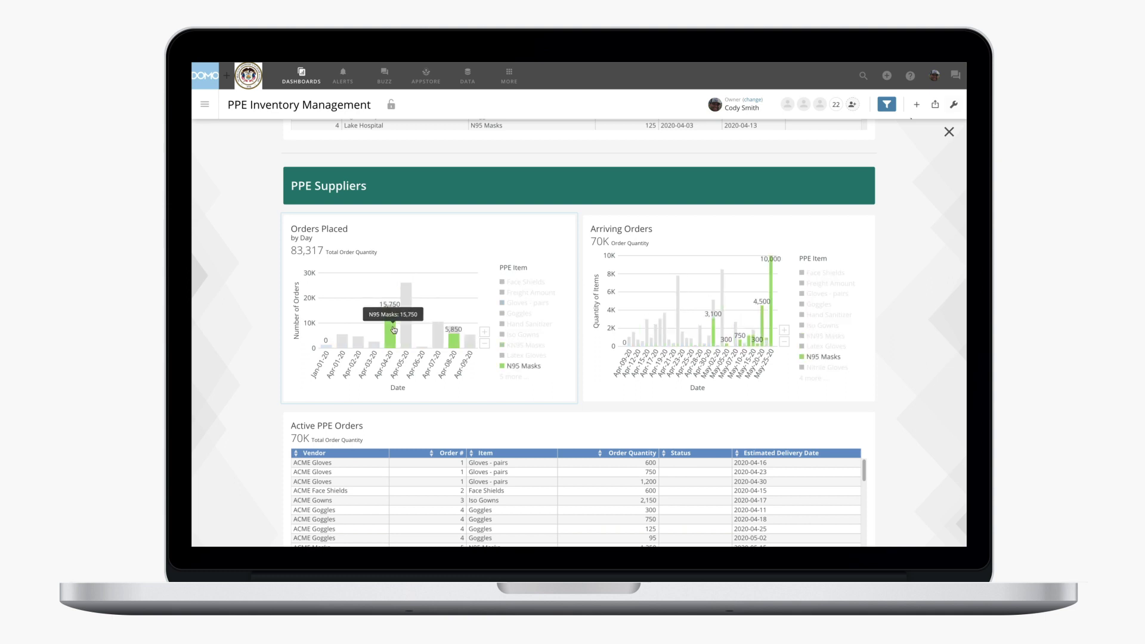
{"action": "mouse_move", "coordinate": [438, 338]}
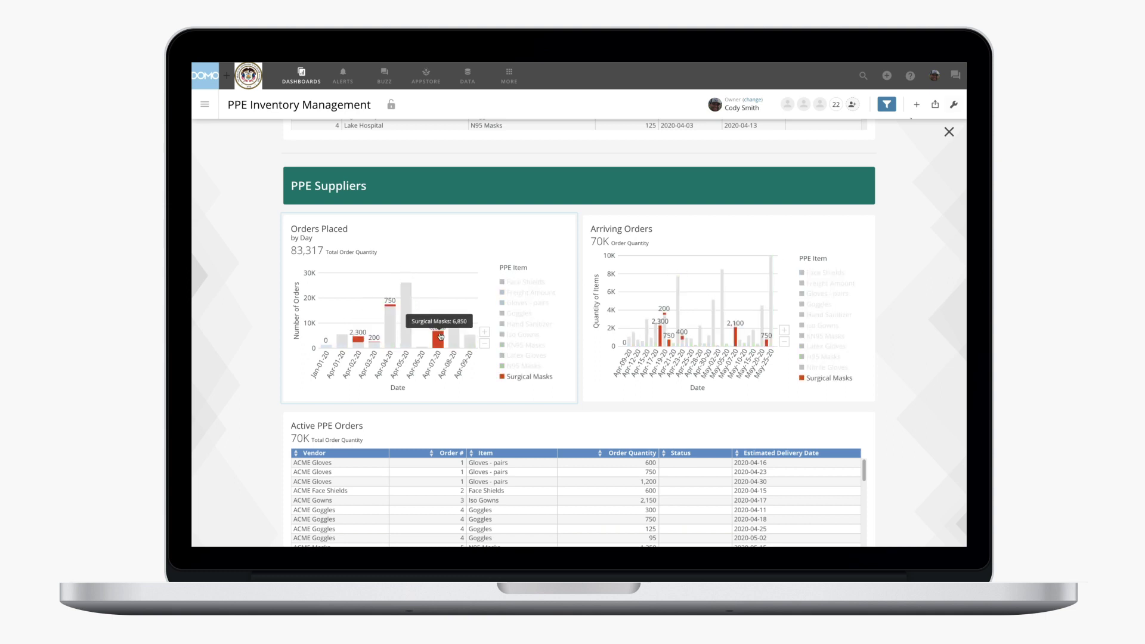
{"action": "scroll", "coordinate": [251, 334], "scroll_direction": "up", "scroll_amount": 6}
{"action": "scroll", "coordinate": [251, 335], "scroll_direction": "up", "scroll_amount": 4}
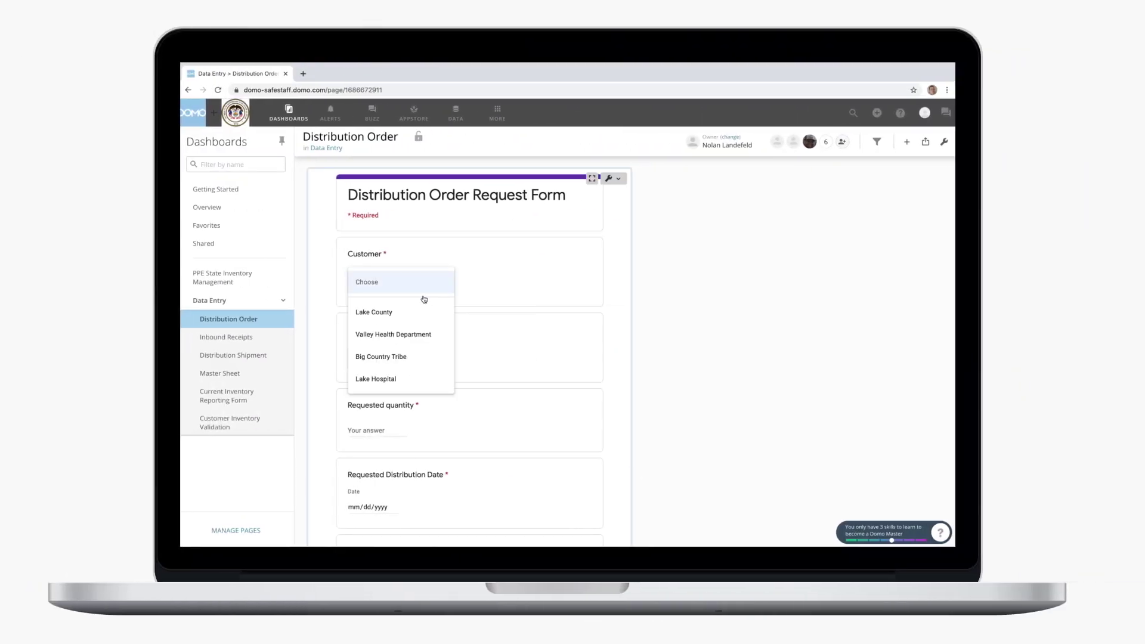
Order Iso Gowns for Valley Health Department on the distribution form
{"action": "left_click", "coordinate": [400, 335]}
{"action": "left_click", "coordinate": [382, 359]}
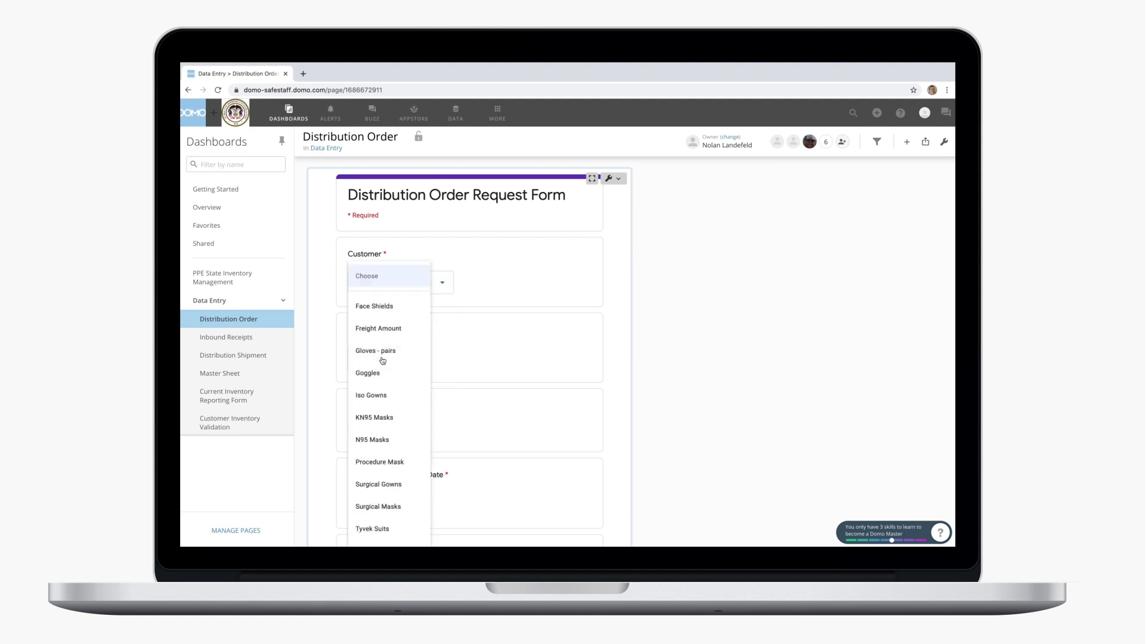
{"action": "left_click", "coordinate": [378, 395]}
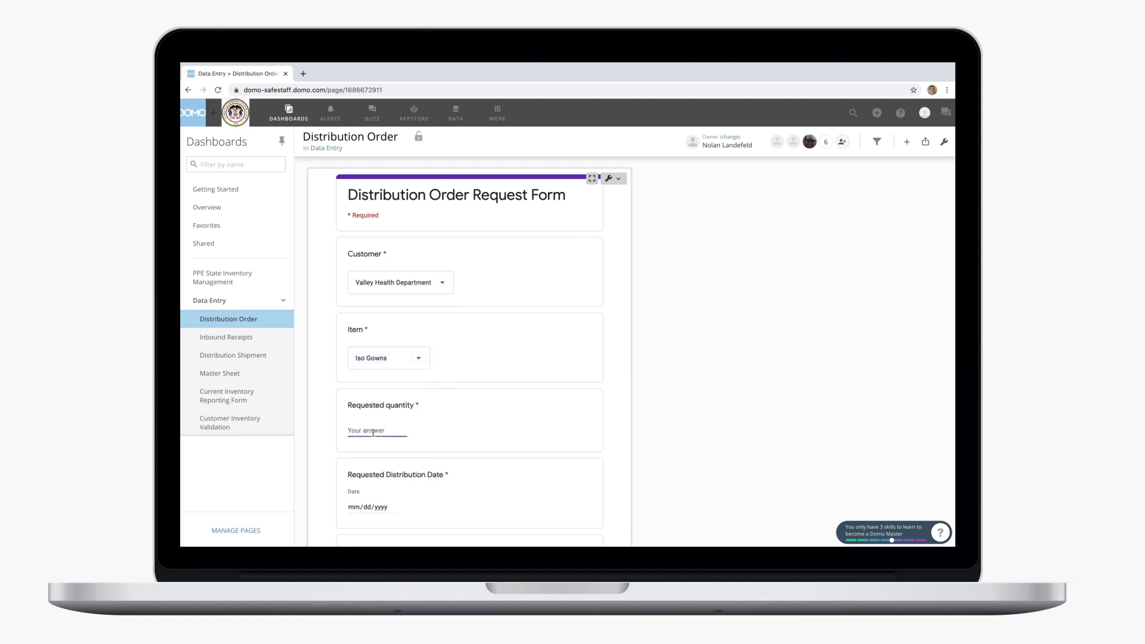
{"action": "type", "text": "125"}
{"action": "scroll", "coordinate": [425, 439], "scroll_direction": "down", "scroll_amount": 1}
Set the distribution date to April 30, then go to the Current Inventory Reporting Form
{"action": "left_click", "coordinate": [396, 480]}
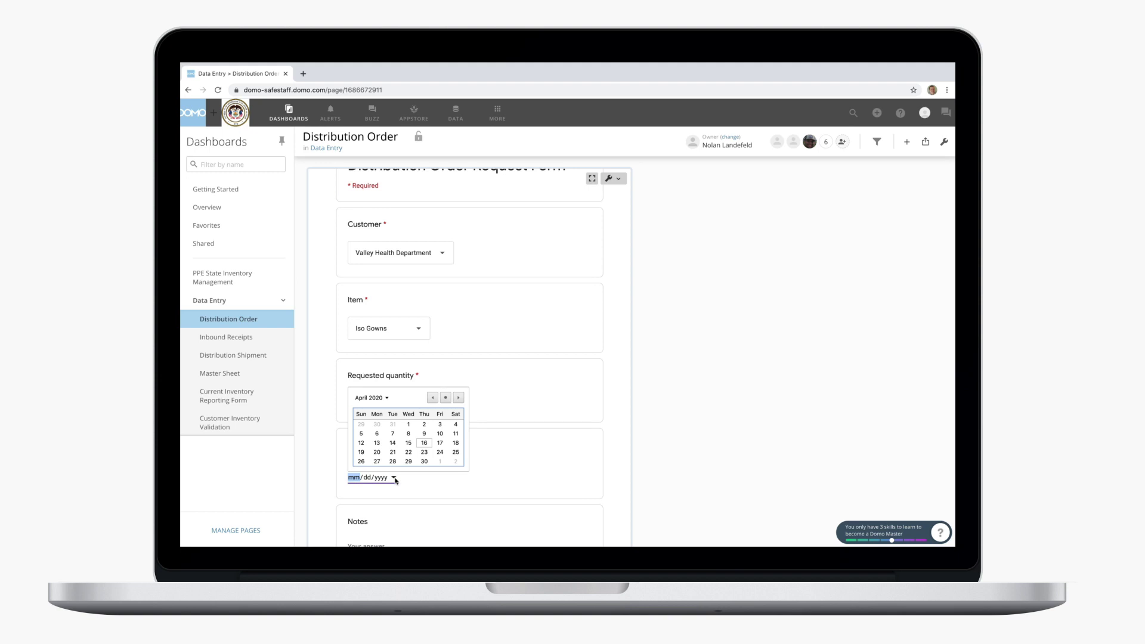
{"action": "left_click", "coordinate": [424, 462]}
{"action": "left_click", "coordinate": [227, 396]}
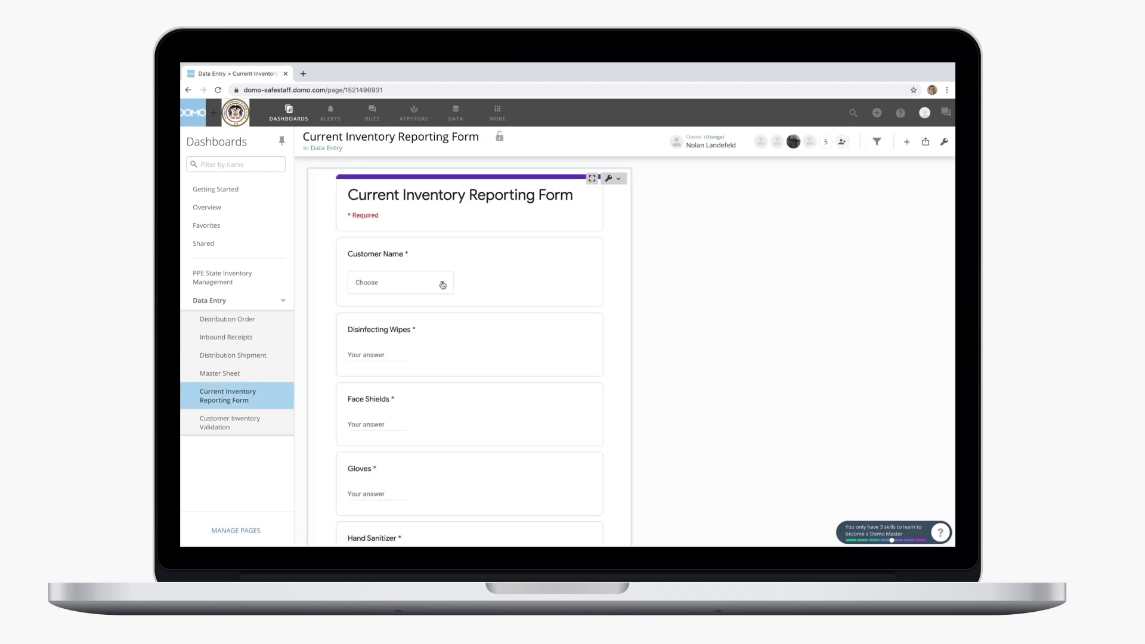
Report Lake Hospital's inventory, then go to the Customer Inventory Validation dashboard
{"action": "left_click", "coordinate": [395, 379]}
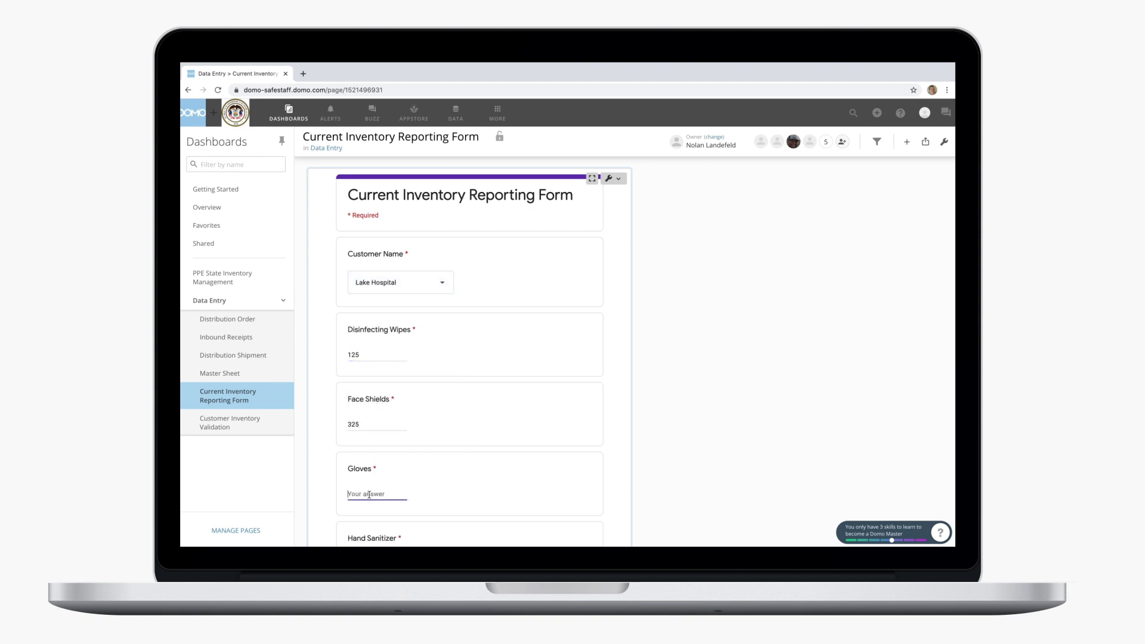
{"action": "type", "text": "127"}
{"action": "left_click", "coordinate": [230, 423]}
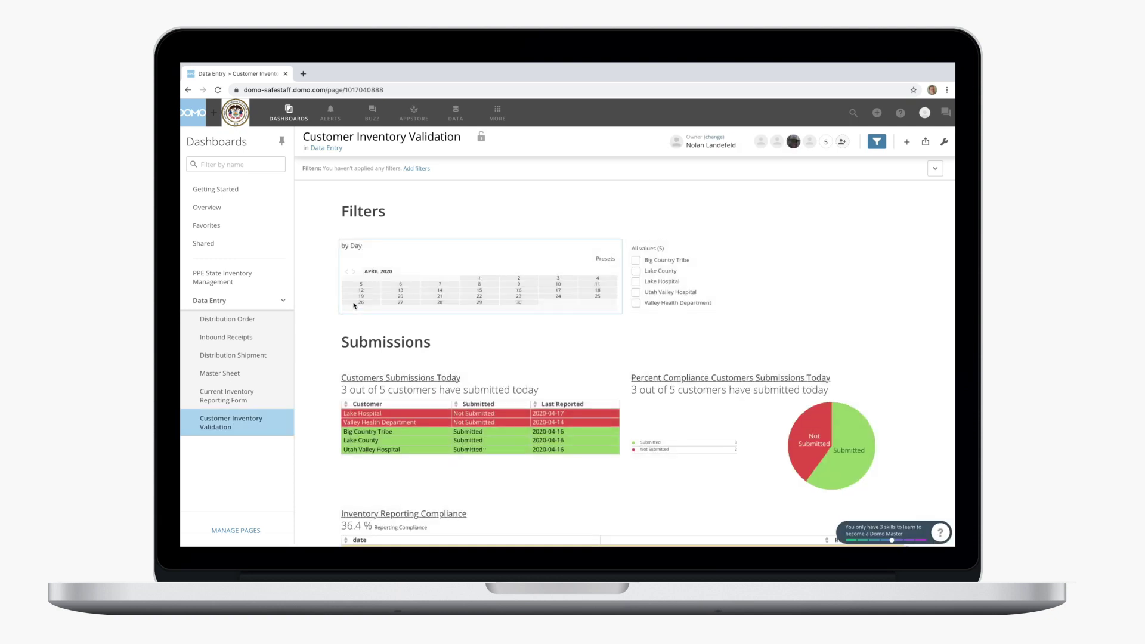
{"action": "scroll", "coordinate": [502, 308], "scroll_direction": "down", "scroll_amount": 3}
{"action": "scroll", "coordinate": [488, 343], "scroll_direction": "down", "scroll_amount": 2}
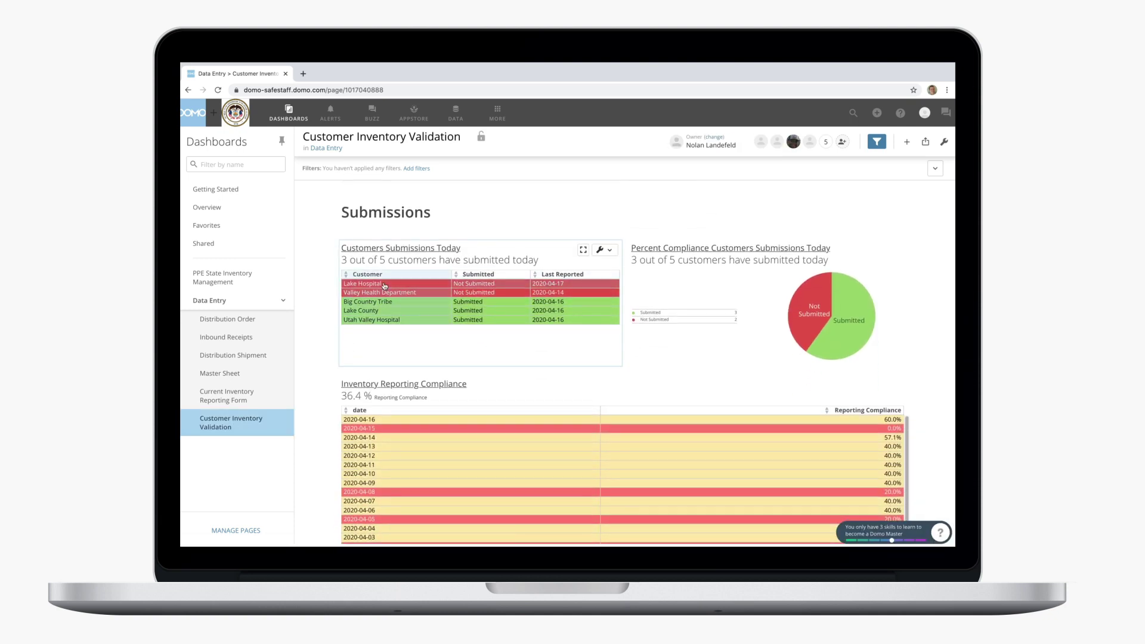
Go to the Master Sheet page from the Data Entry sidebar
{"action": "left_click", "coordinate": [221, 374]}
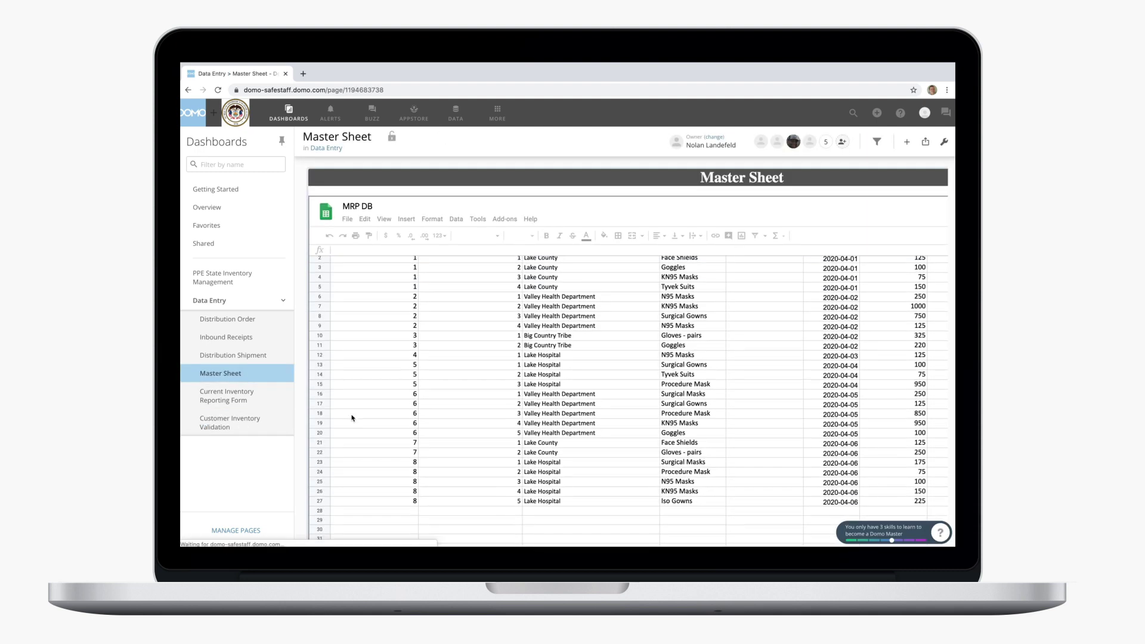
{"action": "scroll", "coordinate": [341, 416], "scroll_direction": "down", "scroll_amount": 2}
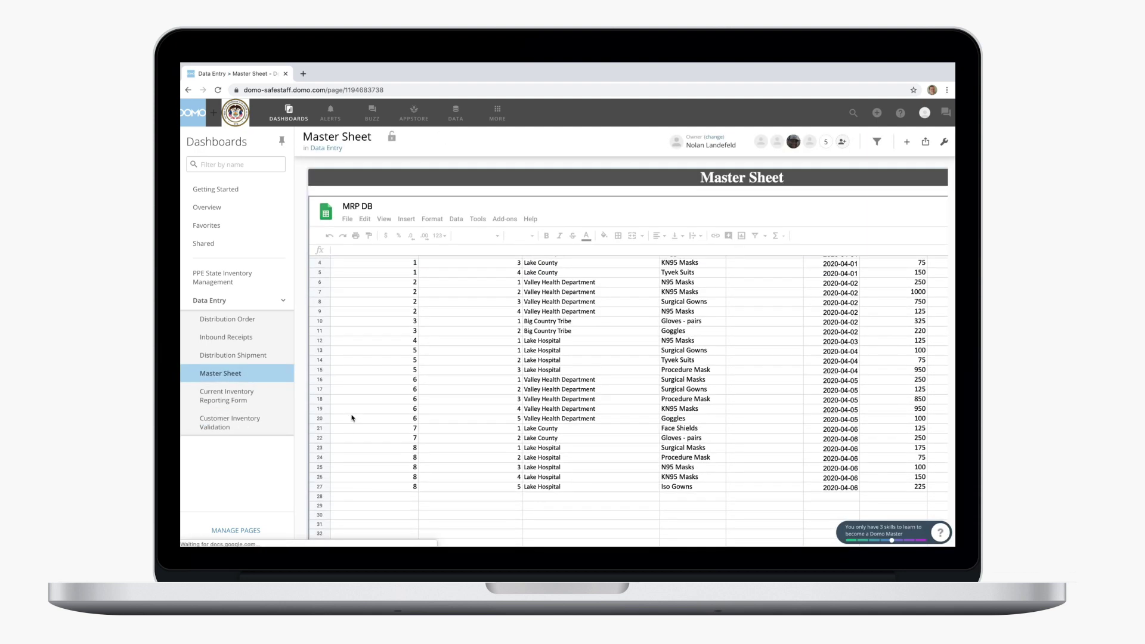